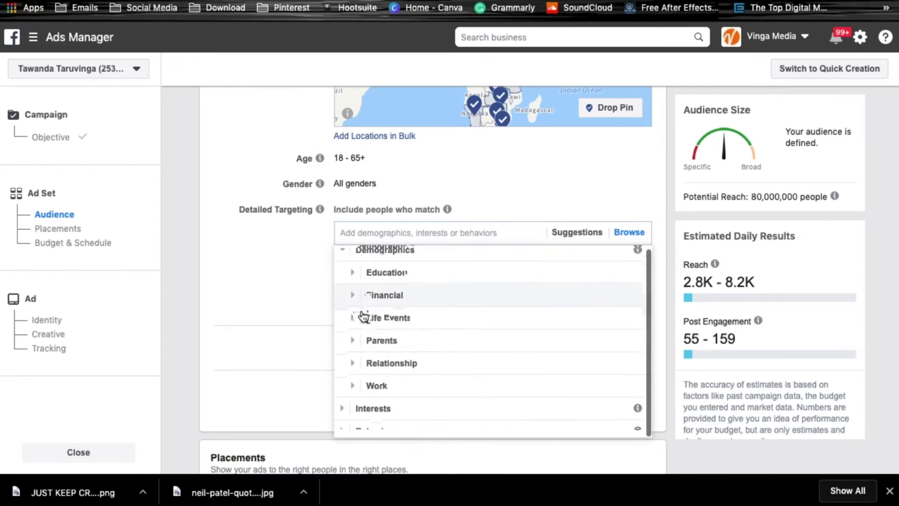
# Browse the Education demographics and add the Master's degree education level to the detailed targeting
pyautogui.click(363, 317)
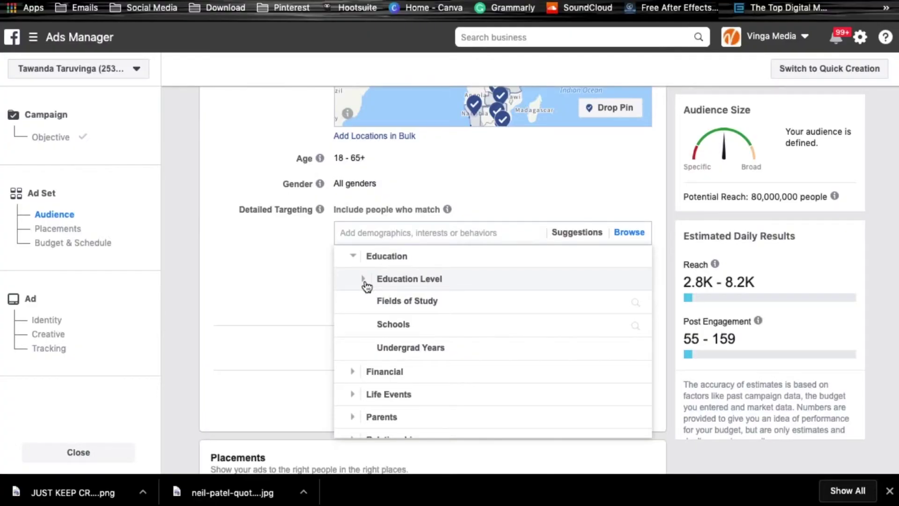
pyautogui.click(363, 285)
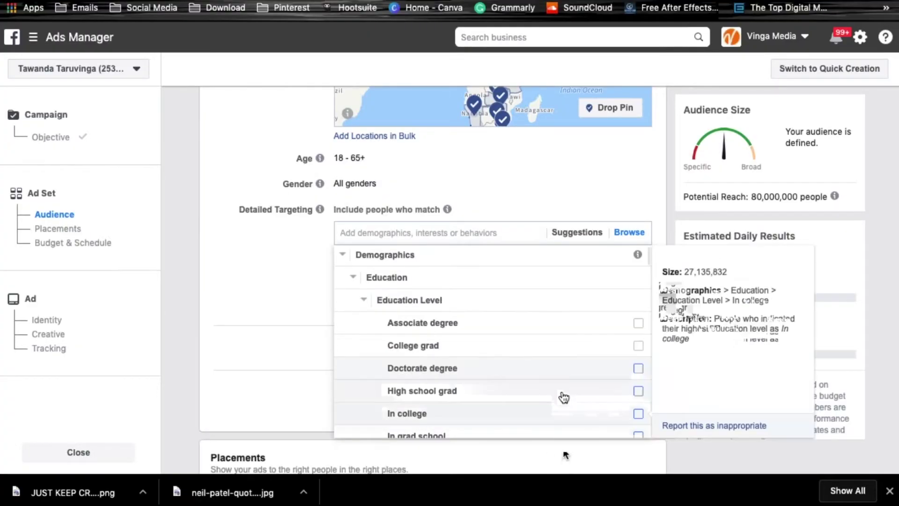
pyautogui.scroll(-10, 558, 373)
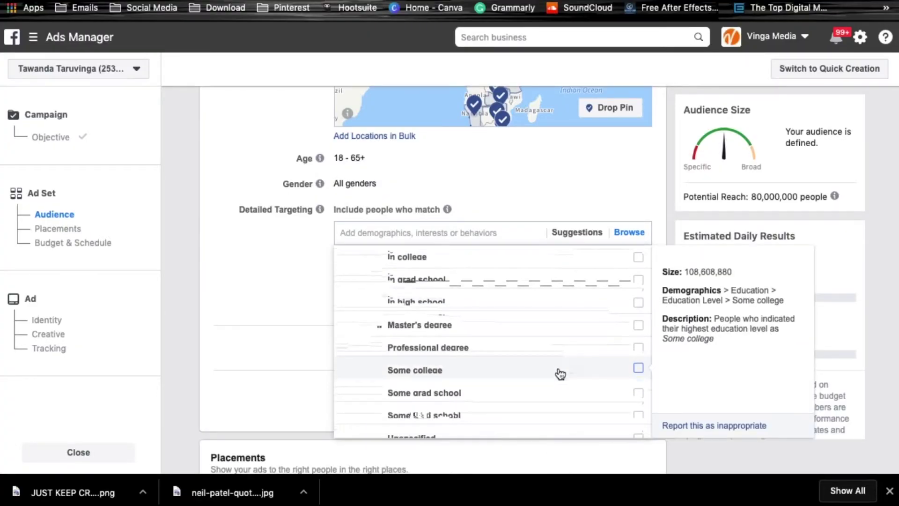
pyautogui.scroll(5, 559, 373)
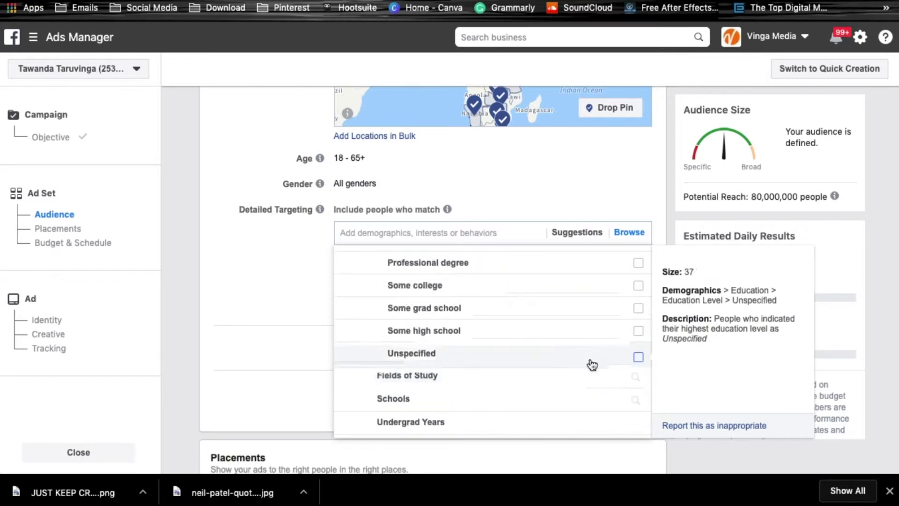
pyautogui.scroll(5, 606, 333)
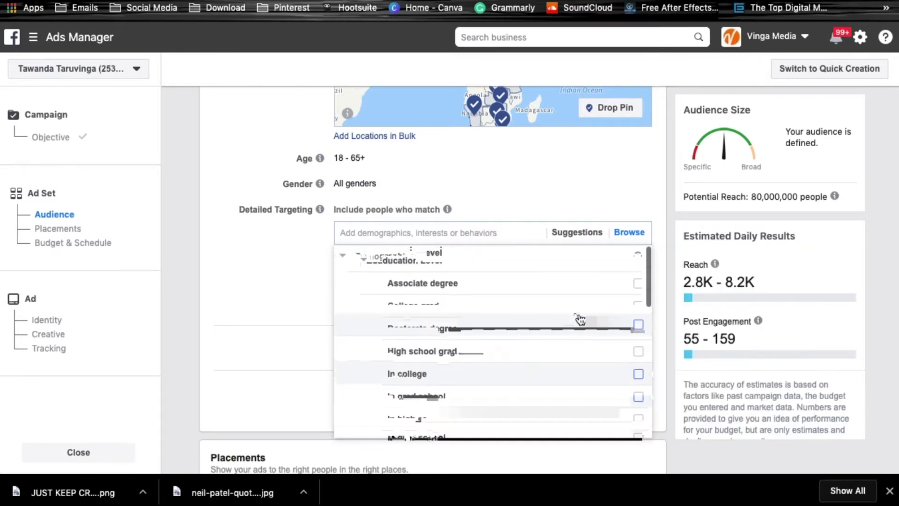
pyautogui.scroll(-2, 577, 318)
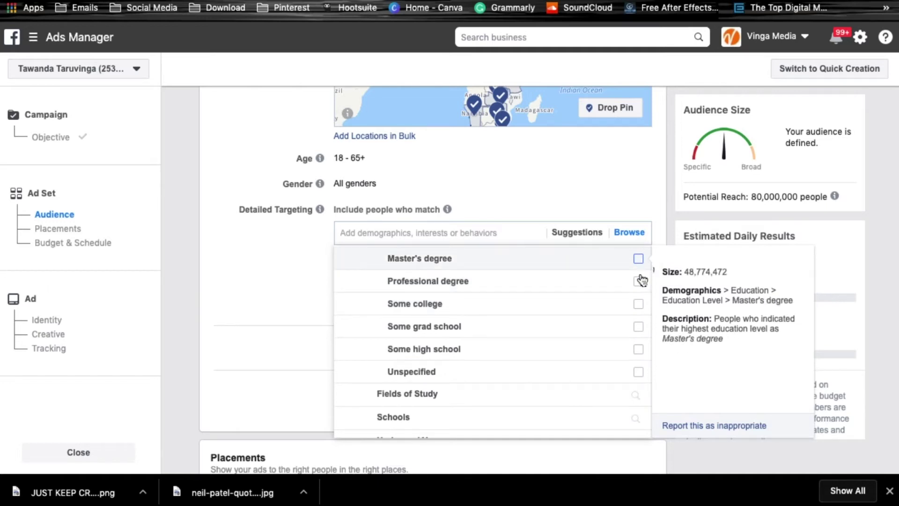
pyautogui.click(638, 260)
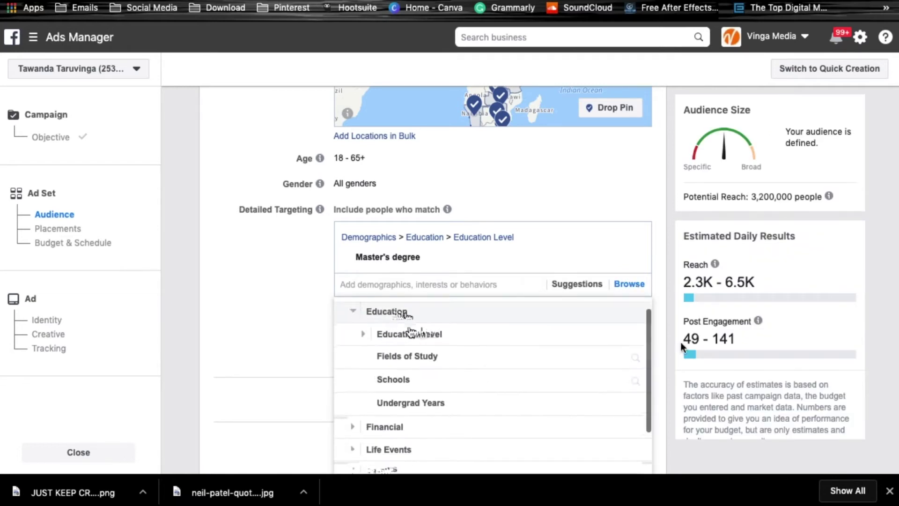
# Add the Professional degree education level to the detailed targeting as well
pyautogui.scroll(-3, 550, 440)
pyautogui.scroll(-3, 571, 413)
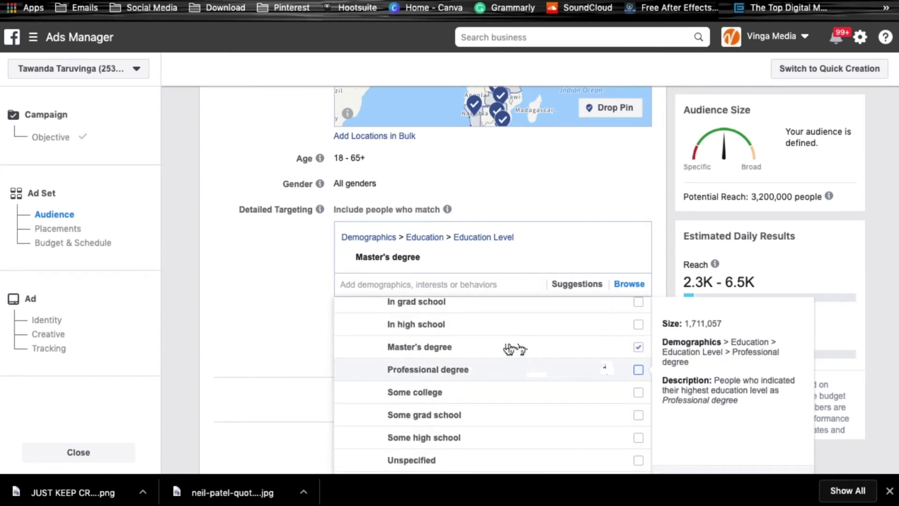
pyautogui.click(643, 374)
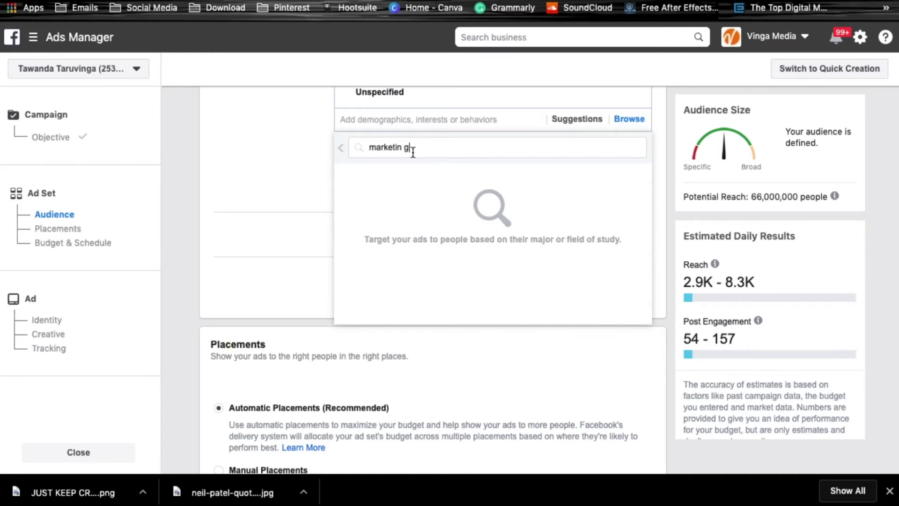
# Search the fields of study for marketing and add Marketing Assistant and Digital Marketing Strategist to the audience
pyautogui.write('n')
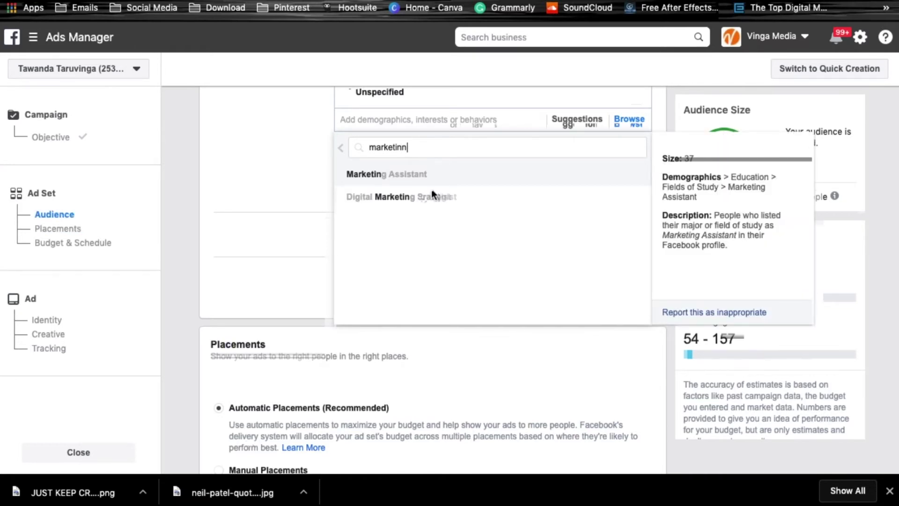
pyautogui.press('Return')
pyautogui.click(412, 226)
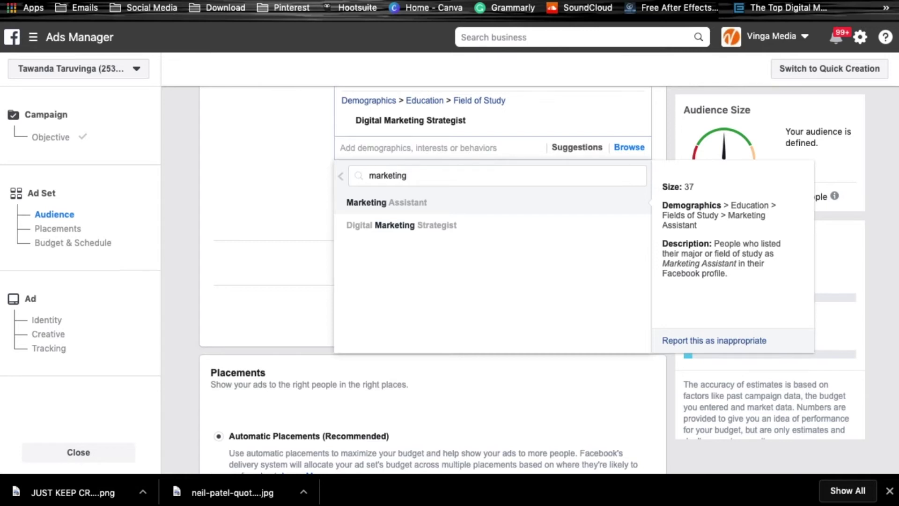
# Search the fields of study for HR and add Human Resources Officer and Human Resources Assistant
pyautogui.write('IHR')
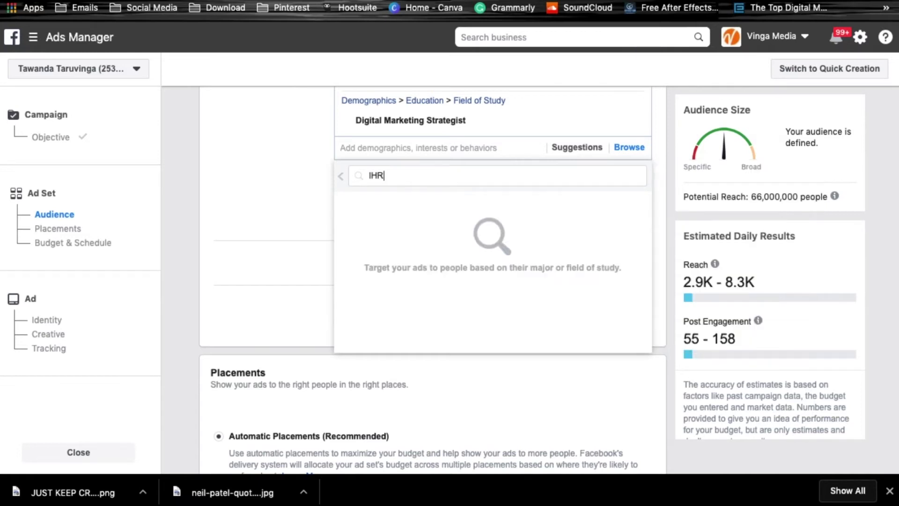
pyautogui.press('BackSpace')
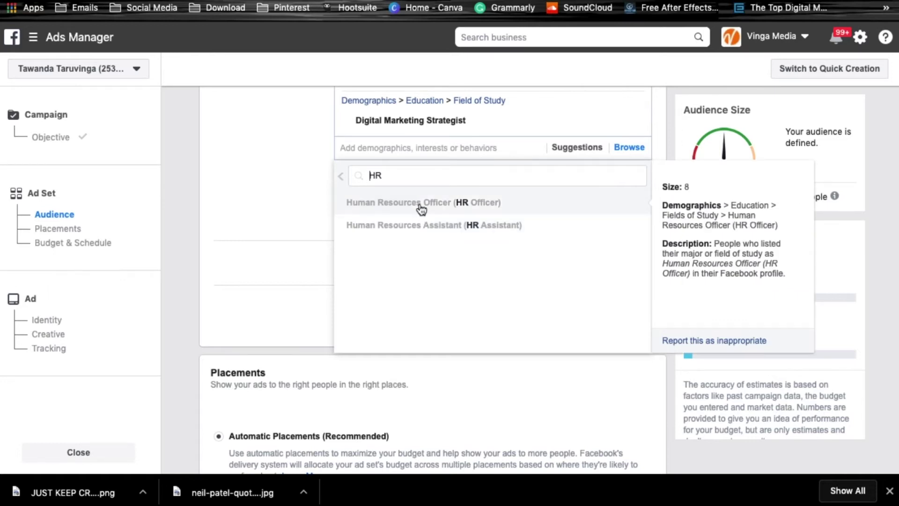
pyautogui.click(421, 206)
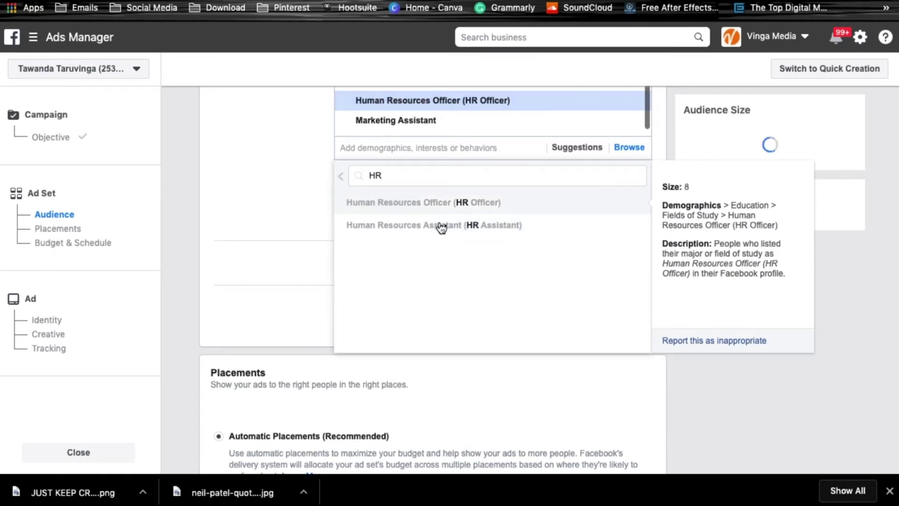
# Search the fields of study for social media and add Social media, Social media marketing and Social Media Strategist
pyautogui.doubleClick(397, 178)
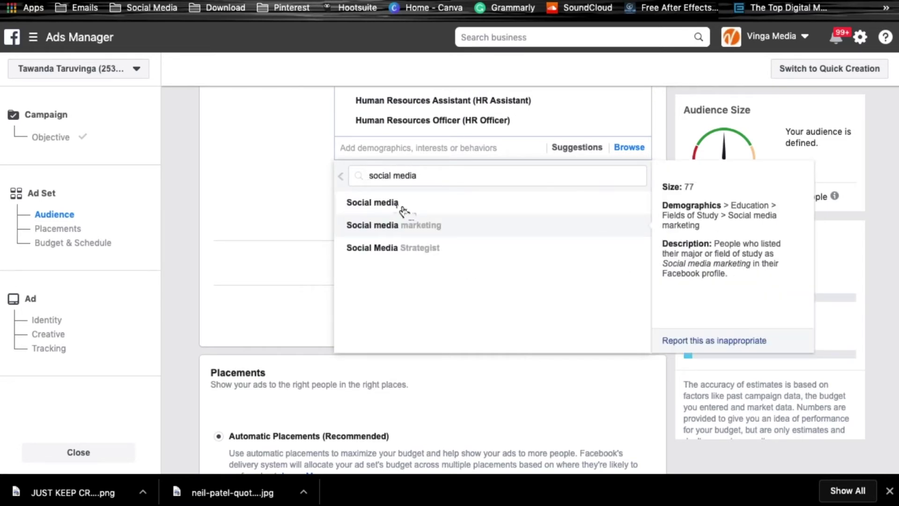
pyautogui.click(401, 206)
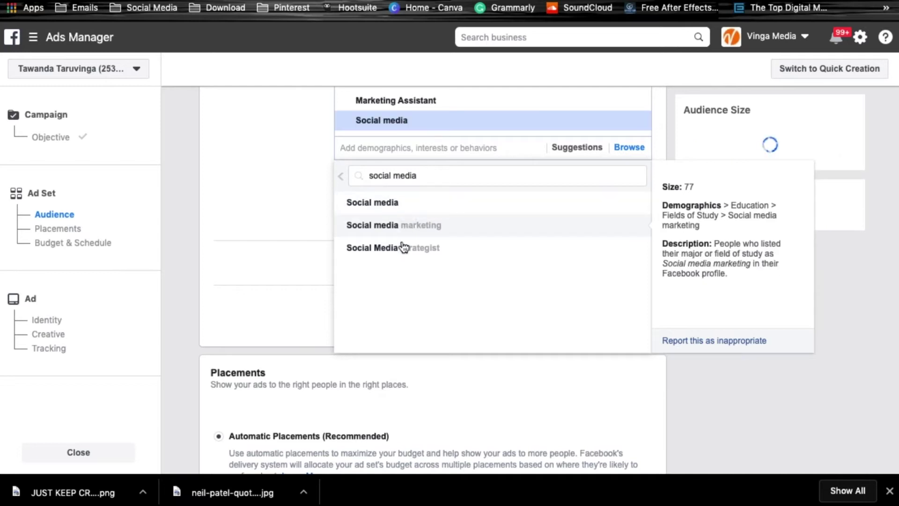
pyautogui.click(412, 225)
pyautogui.click(429, 247)
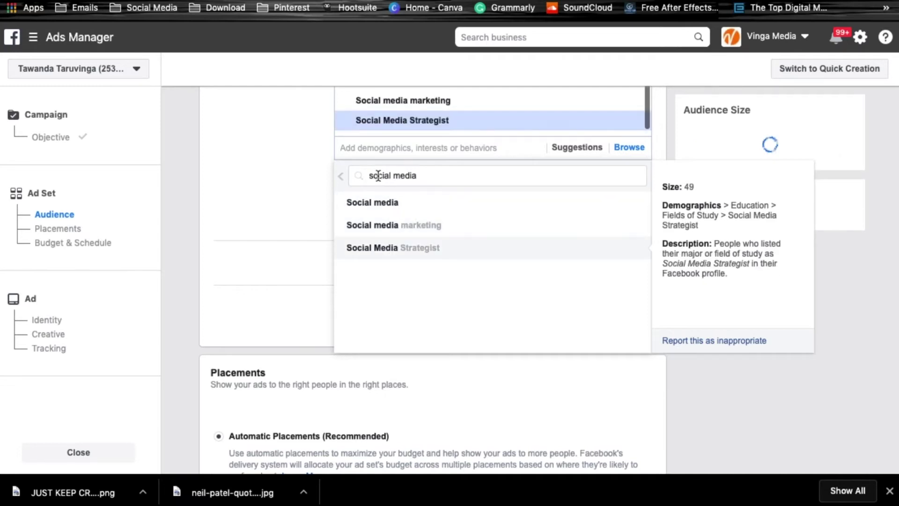
# Search the fields of study for retail, add Retail Store Manager, and return to the targeting categories
pyautogui.write('retail')
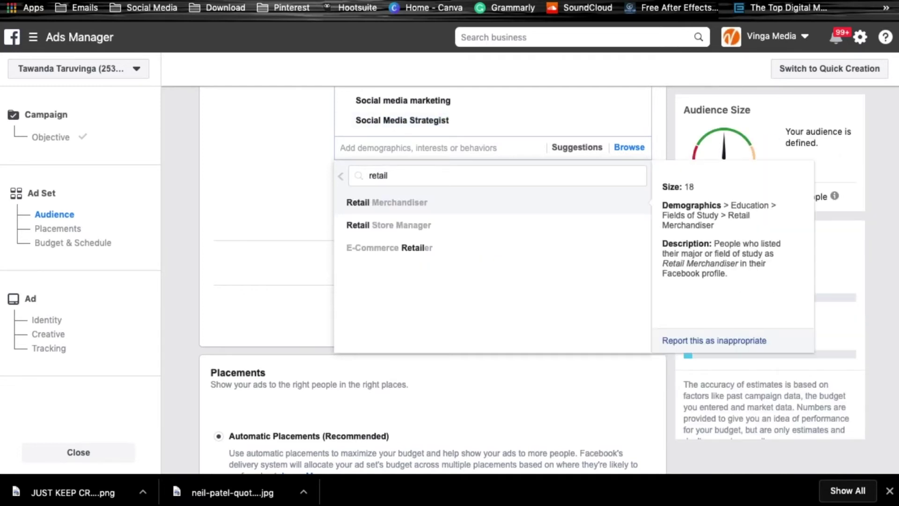
pyautogui.click(398, 229)
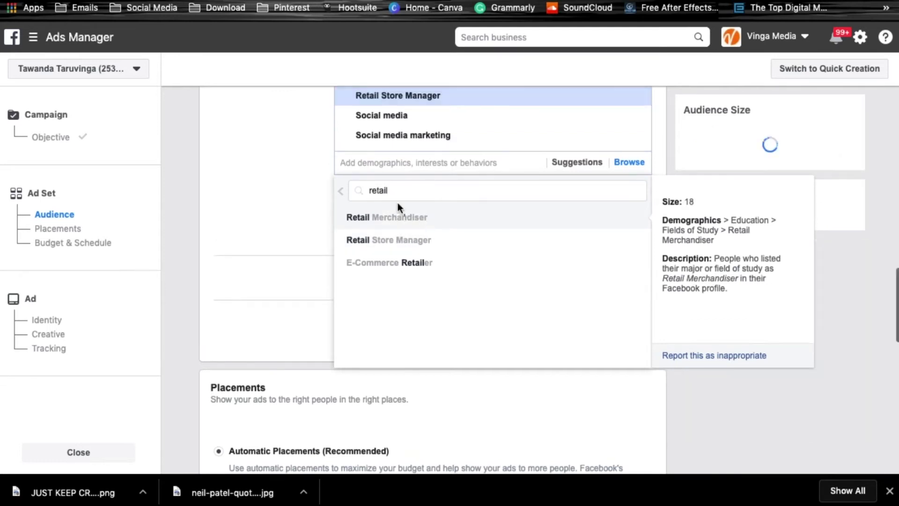
pyautogui.click(337, 191)
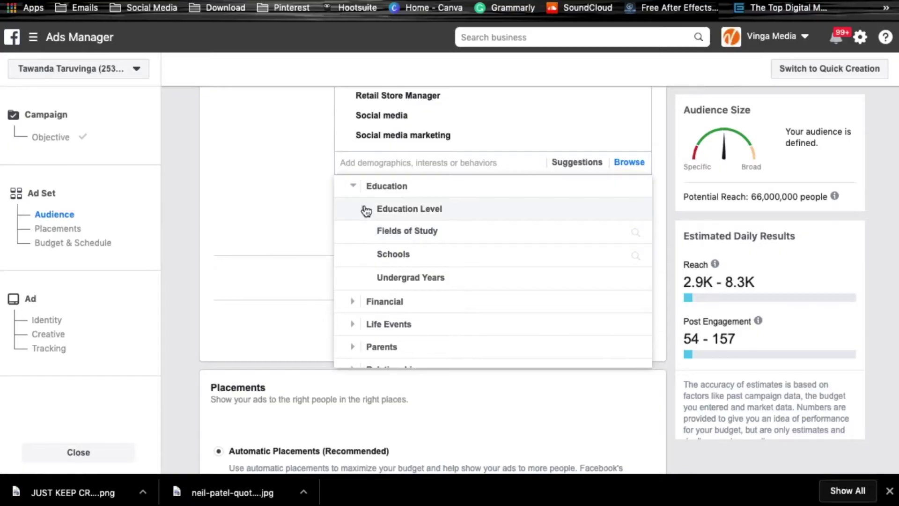
# Examine the Life Events targeting options under Demographics, including the Anniversary choices
pyautogui.click(366, 210)
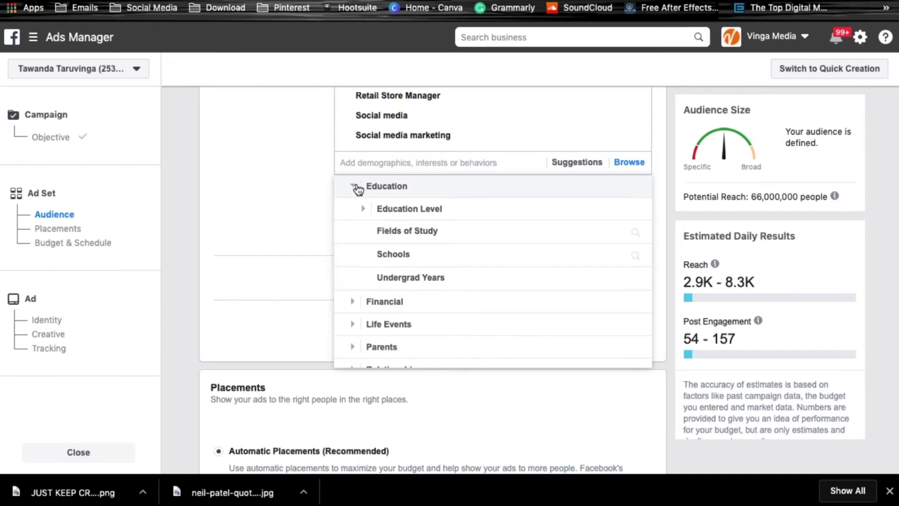
pyautogui.click(355, 254)
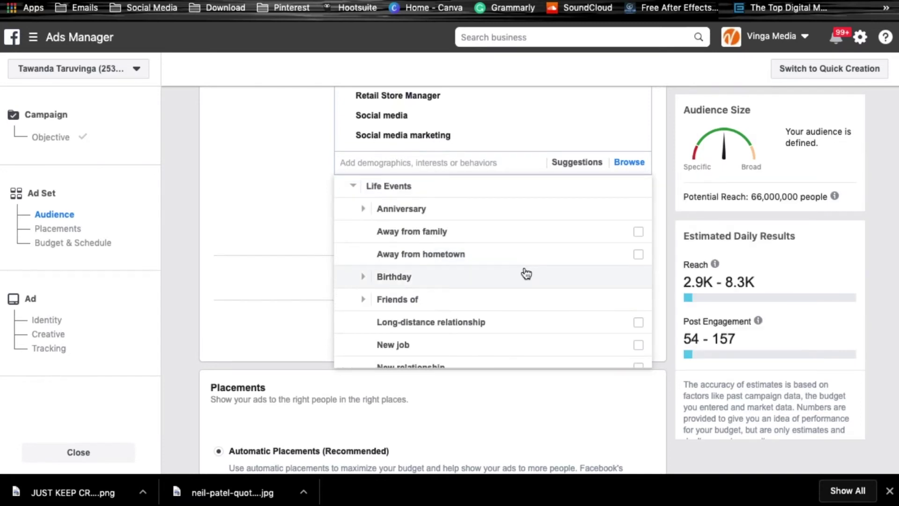
pyautogui.click(366, 213)
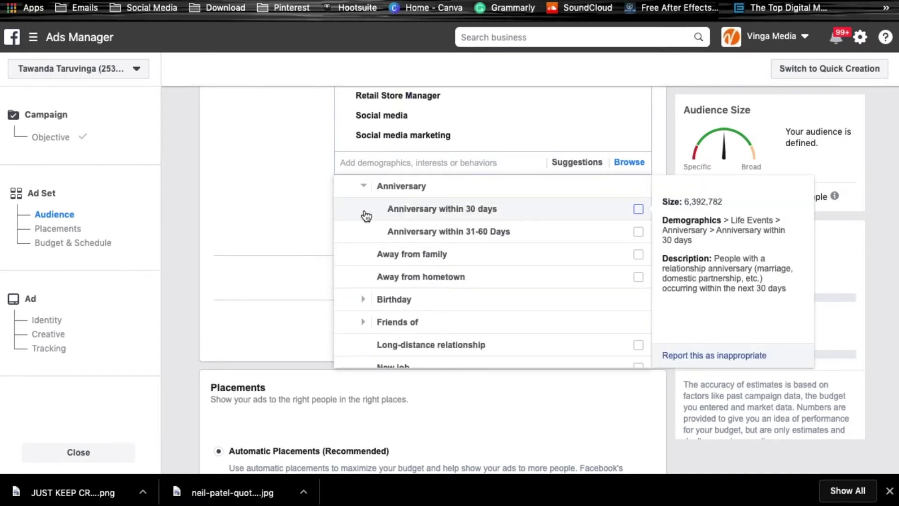
pyautogui.scroll(-1, 480, 267)
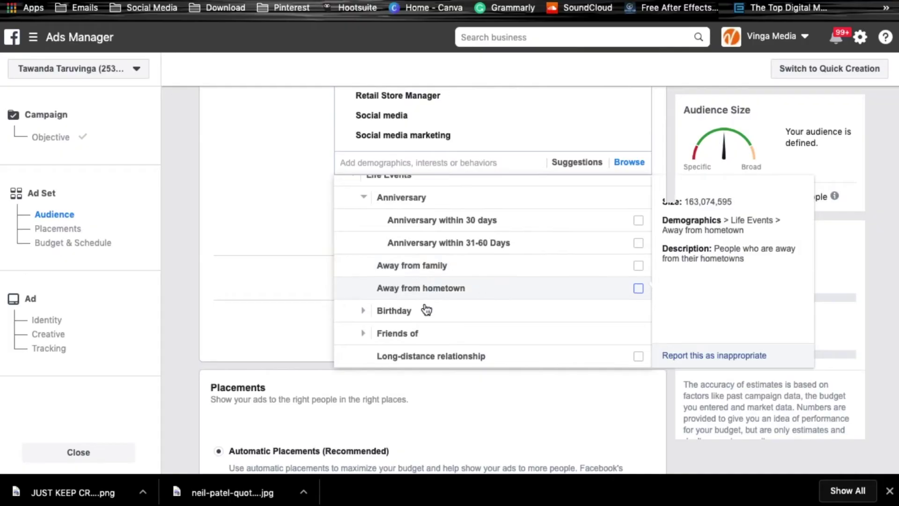
pyautogui.click(364, 203)
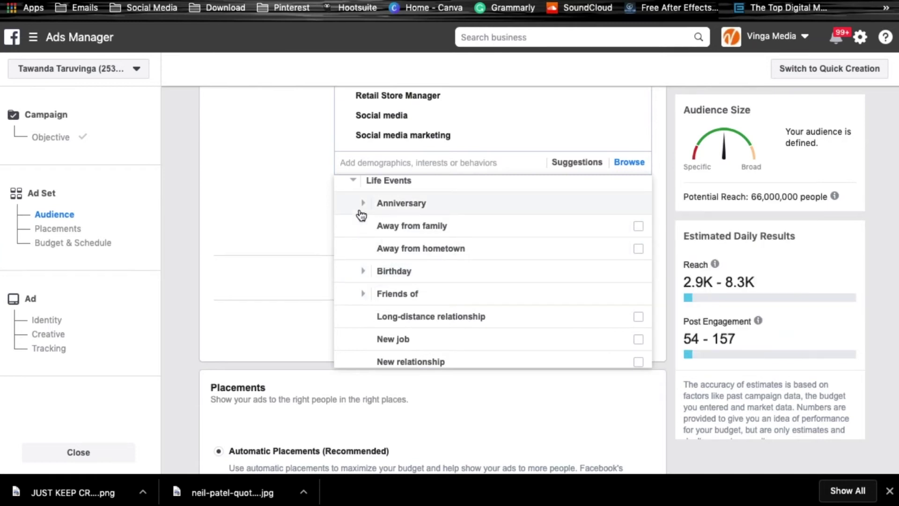
pyautogui.scroll(-2, 392, 270)
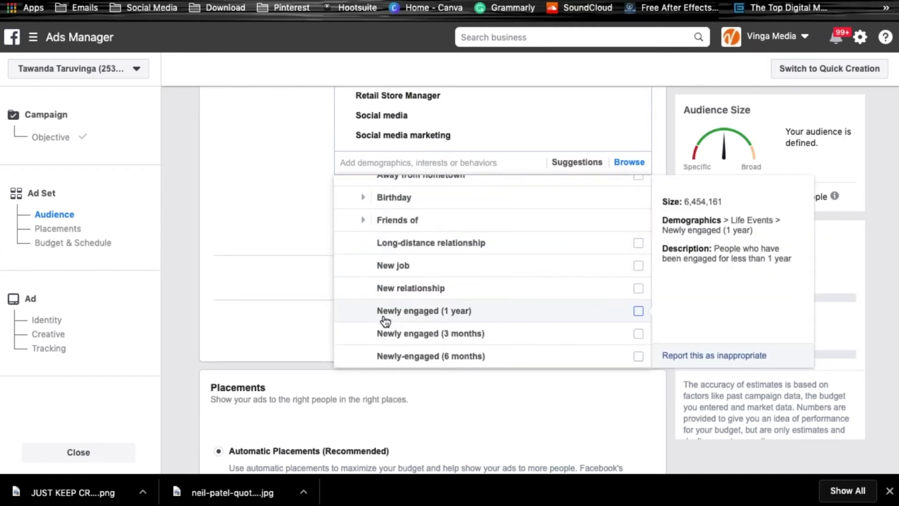
pyautogui.scroll(-3, 402, 290)
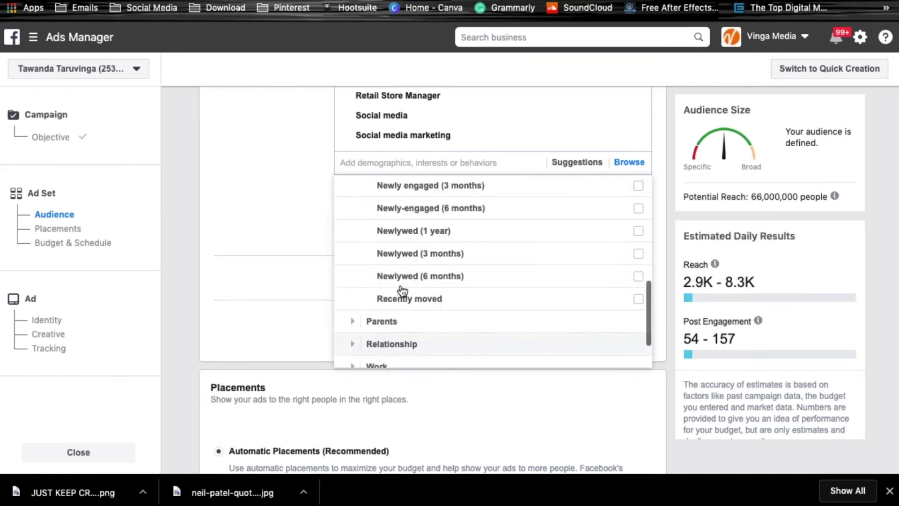
pyautogui.scroll(6, 401, 290)
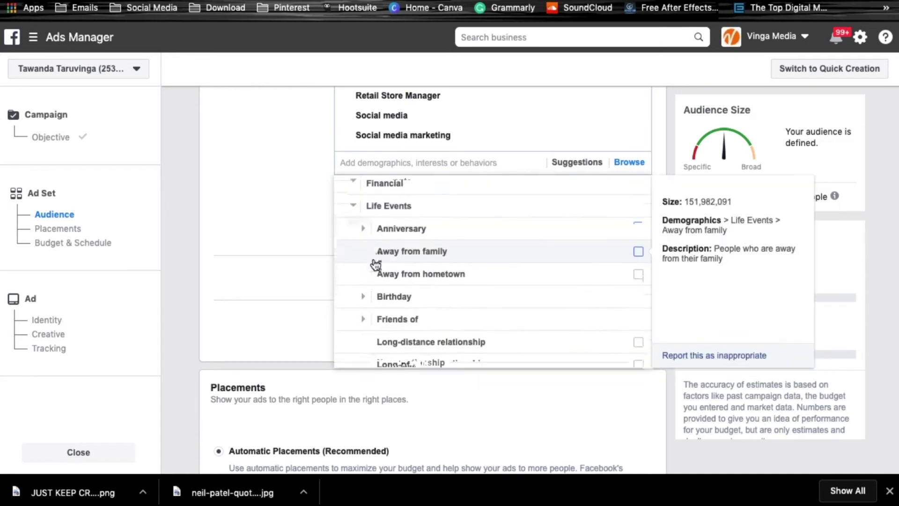
pyautogui.scroll(2, 369, 261)
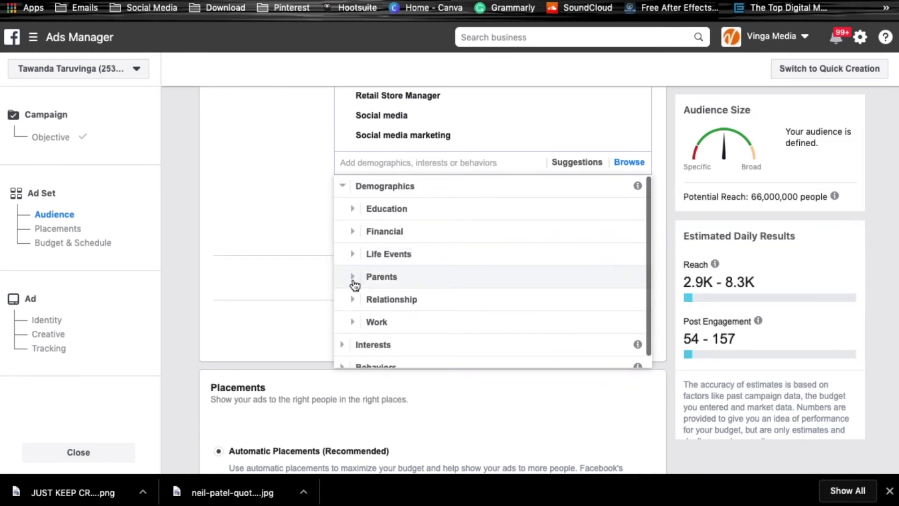
# Add Parents (All) from the Parents demographics to the detailed targeting instead of New Parents (0-12 months)
pyautogui.scroll(-1, 458, 290)
pyautogui.click(364, 230)
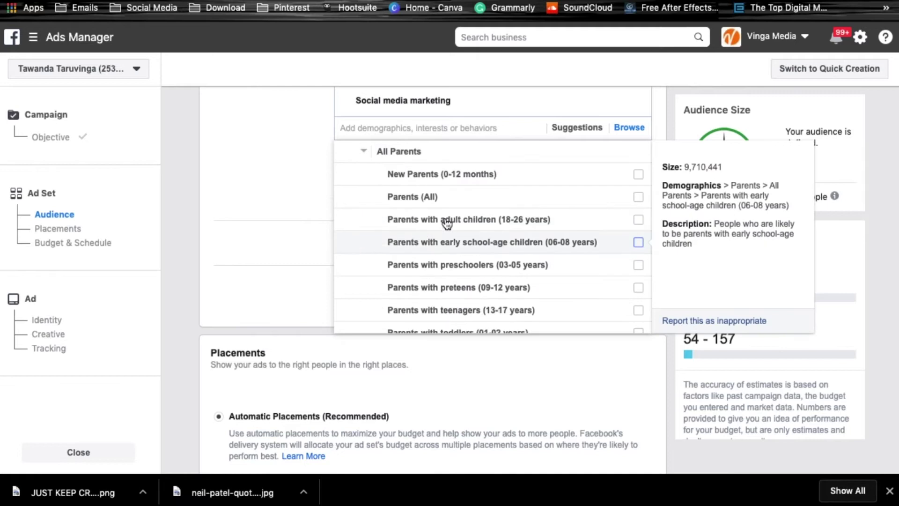
pyautogui.click(639, 174)
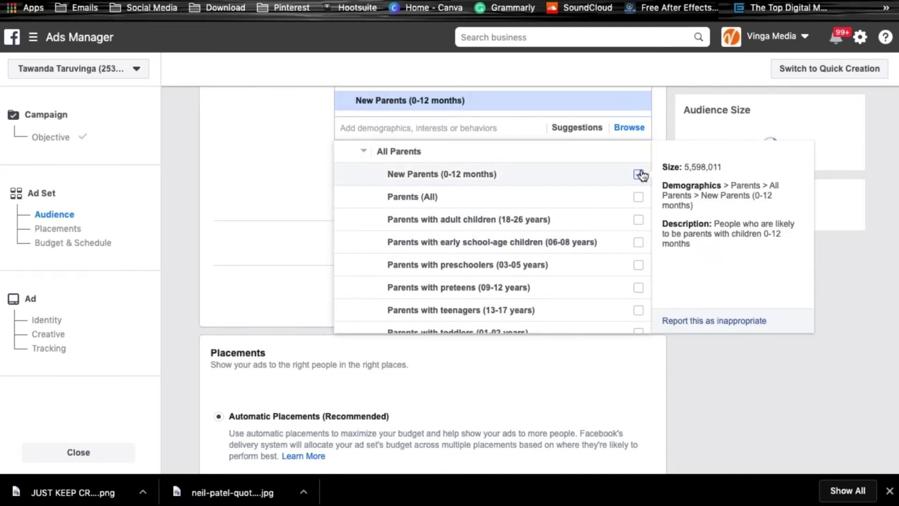
pyautogui.click(639, 198)
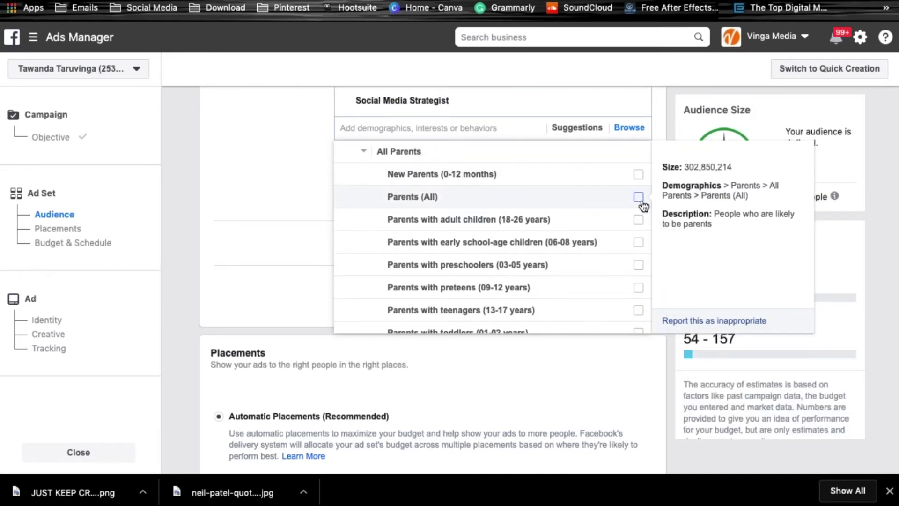
pyautogui.click(365, 153)
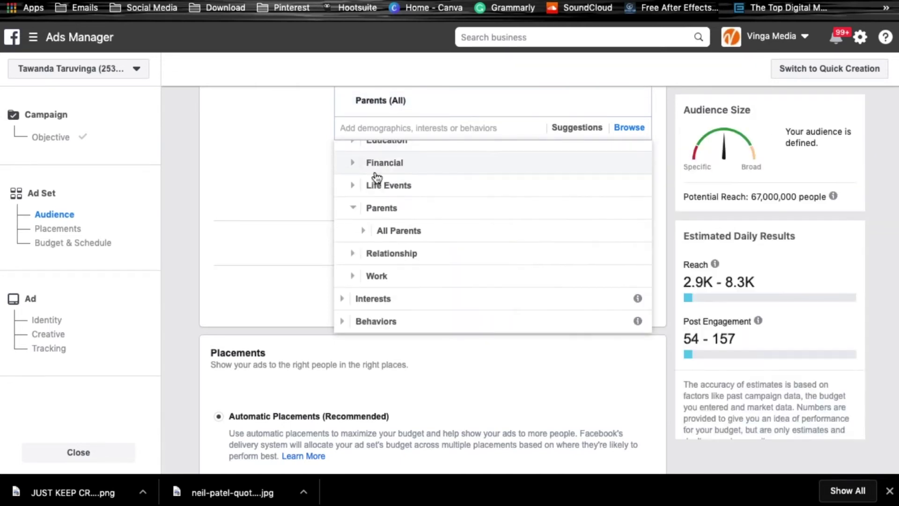
# Search the employers under Work demographics for vodacom and add Vodacom to the detailed targeting
pyautogui.scroll(-2, 387, 265)
pyautogui.scroll(-2, 377, 261)
pyautogui.click(355, 201)
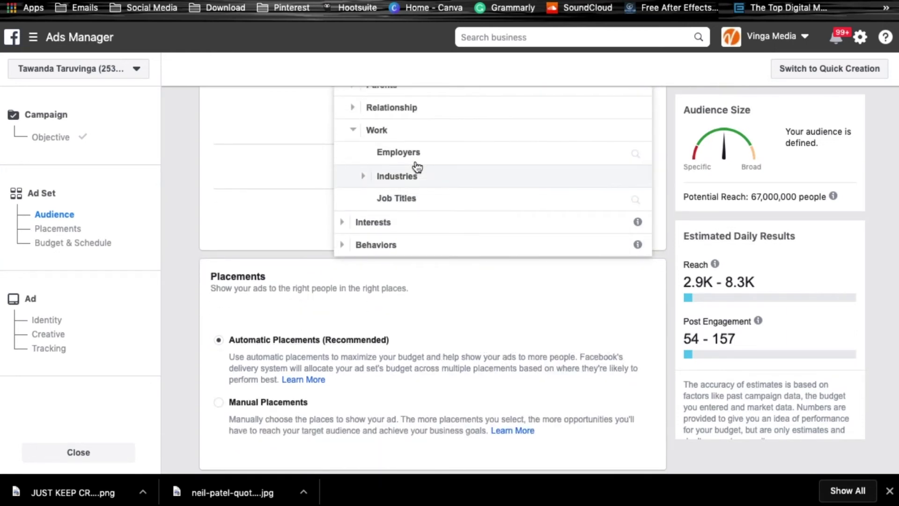
pyautogui.click(425, 154)
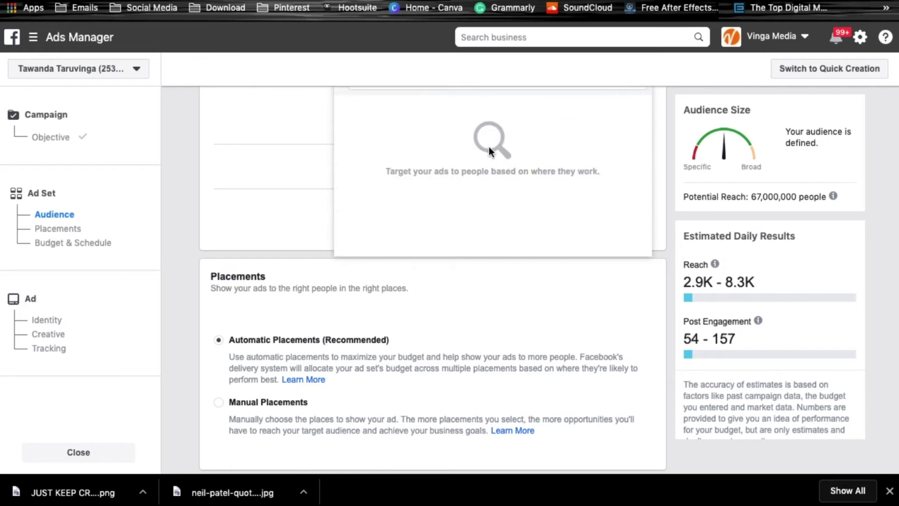
pyautogui.moveTo(462, 172); pyautogui.dragTo(462, 207)
pyautogui.click(485, 152)
pyautogui.scroll(5, 501, 194)
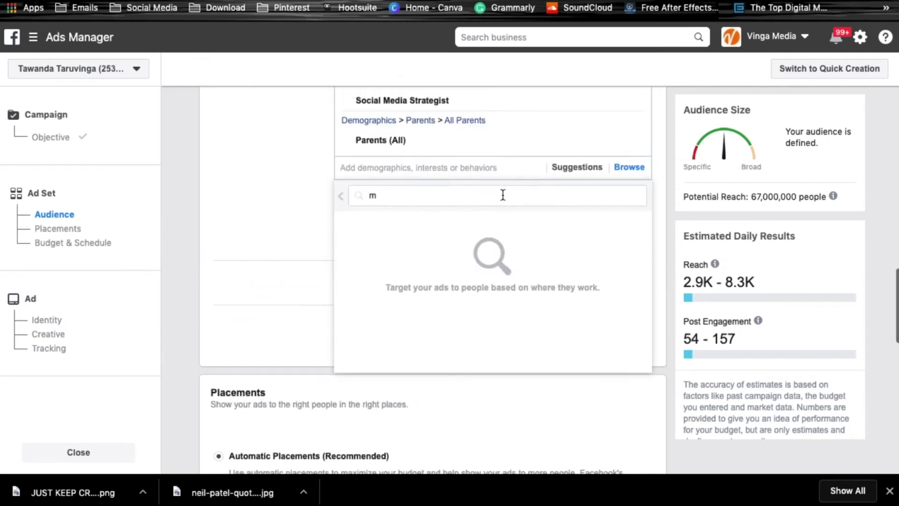
pyautogui.write('vodacom')
pyautogui.click(374, 306)
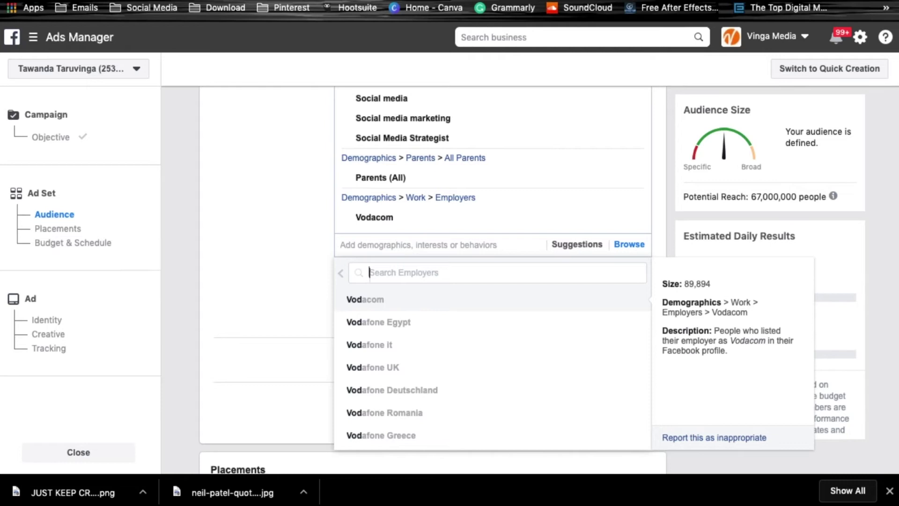
# Search the employers for bmw, add BMW to the targeting, and return to the targeting categories
pyautogui.write('bmw')
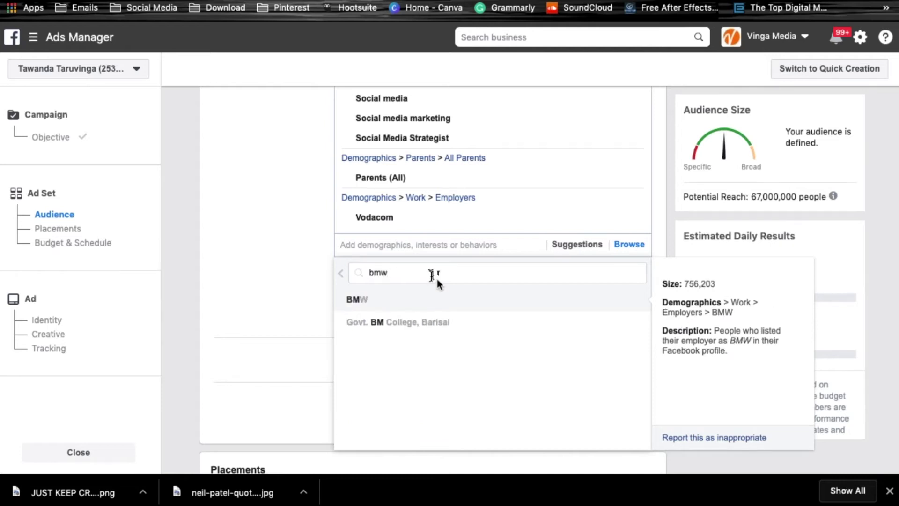
pyautogui.click(405, 292)
pyautogui.click(341, 274)
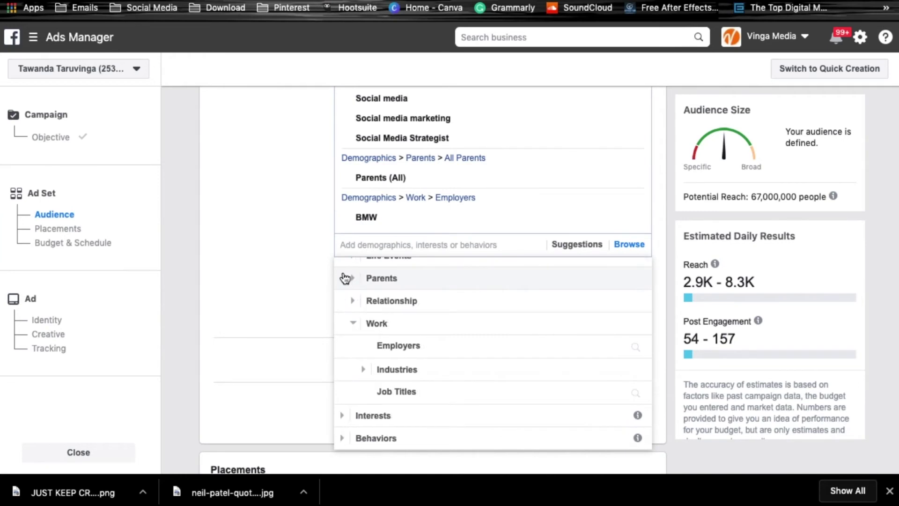
# Examine the industries available under Work demographics, from Administrative Services to Transportation and Moving
pyautogui.click(363, 370)
pyautogui.scroll(-3, 412, 356)
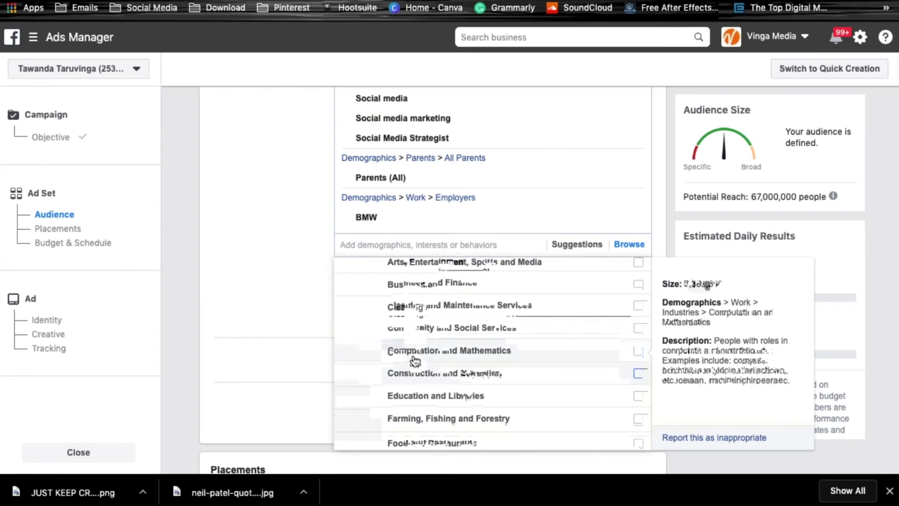
pyautogui.scroll(-5, 453, 400)
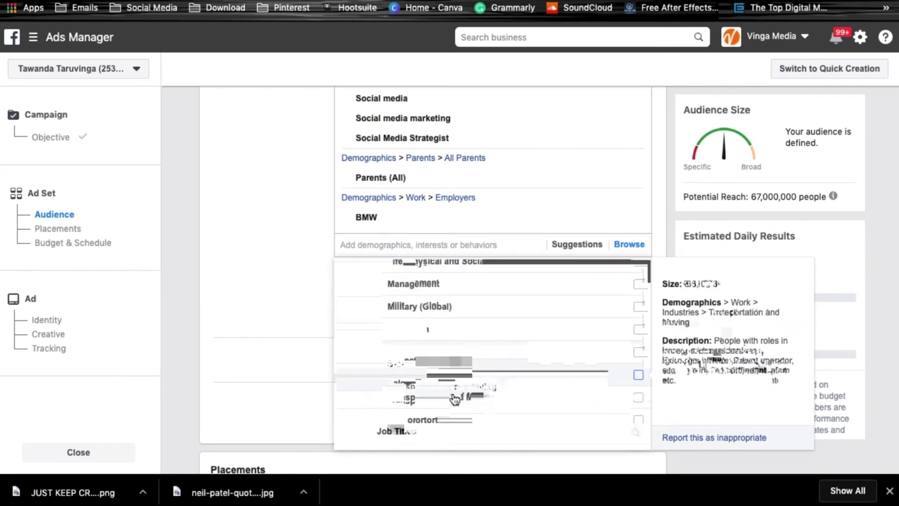
pyautogui.scroll(-2, 454, 396)
pyautogui.scroll(5, 454, 396)
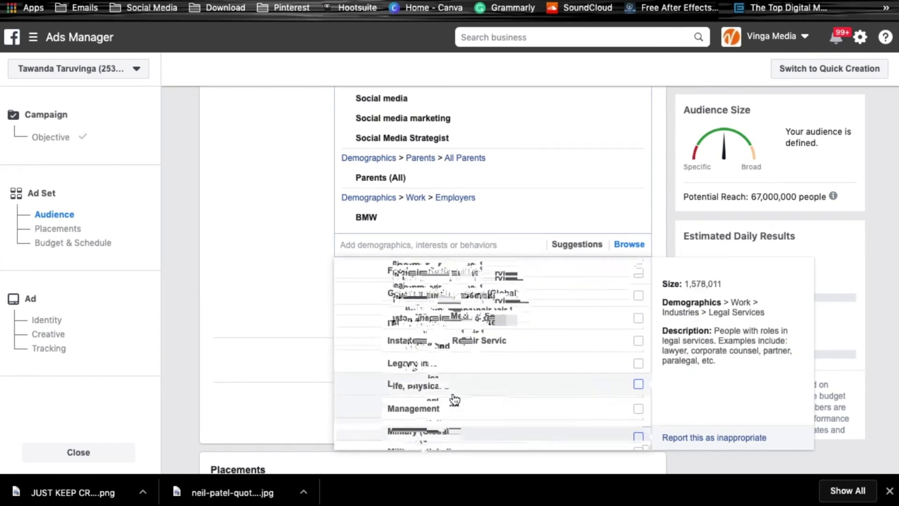
pyautogui.scroll(2, 495, 343)
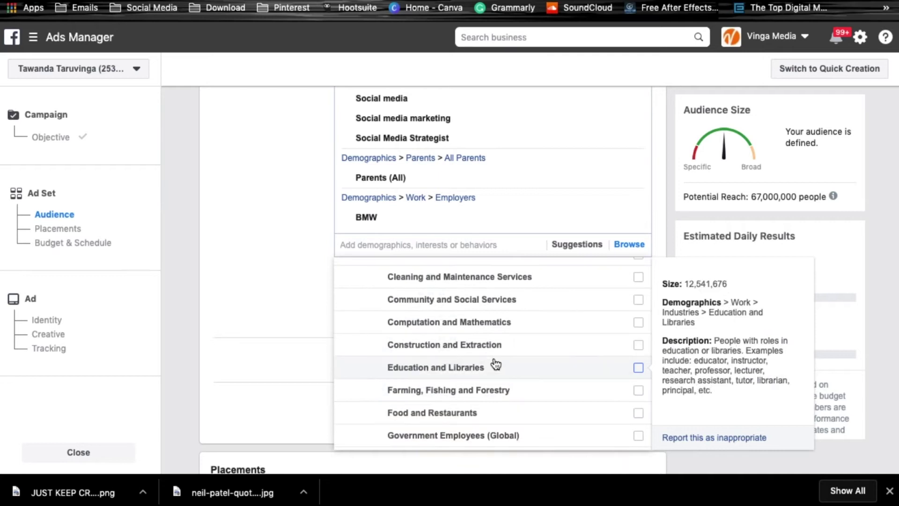
pyautogui.scroll(2, 495, 364)
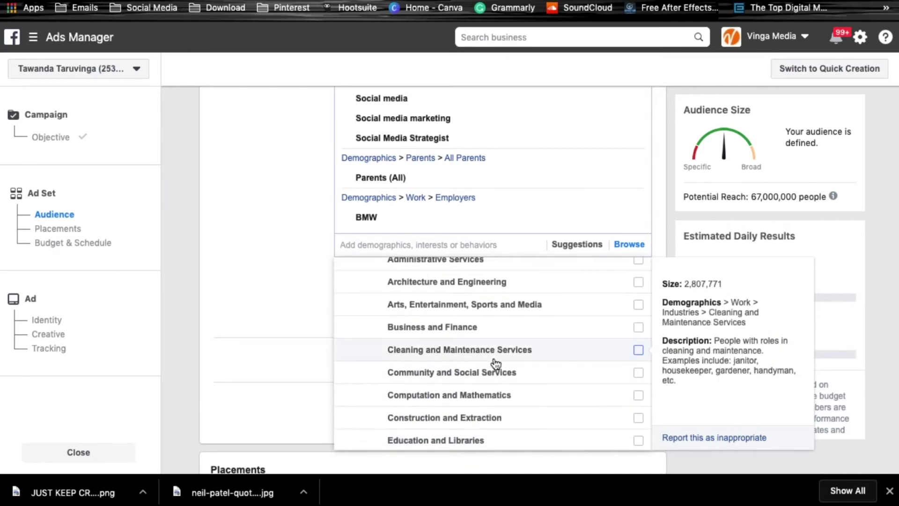
pyautogui.scroll(3, 496, 364)
pyautogui.scroll(-3, 496, 363)
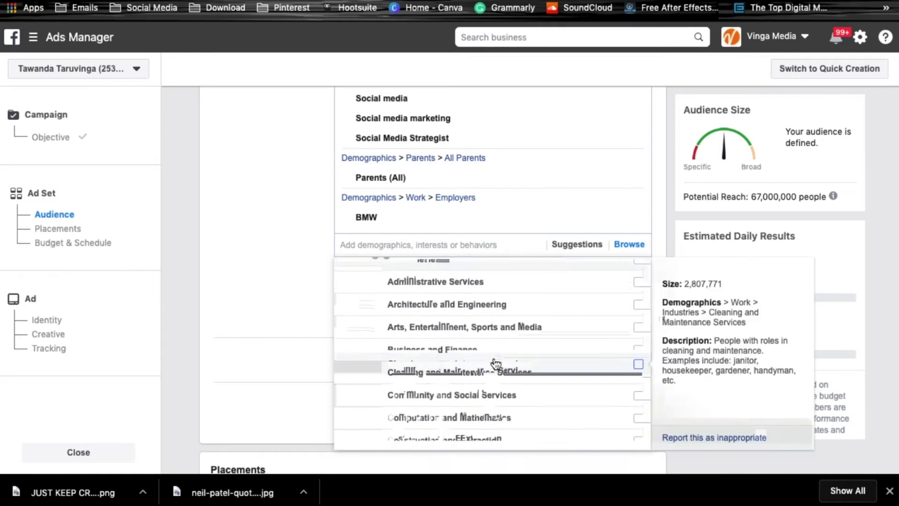
# Add multiple Work industries, including Administrative Services, Architecture and Engineering, Business and Finance, Sales, and Transportation and Moving, and collapse Demographics
pyautogui.click(638, 274)
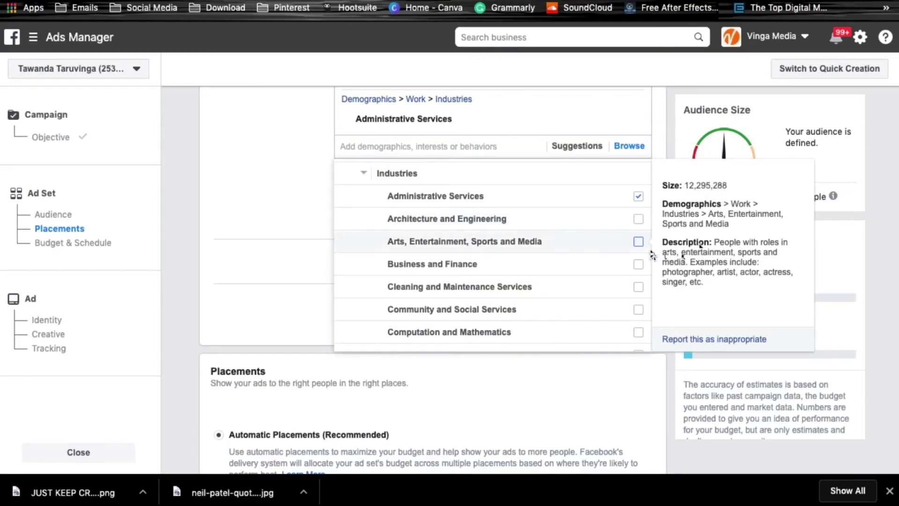
pyautogui.click(644, 247)
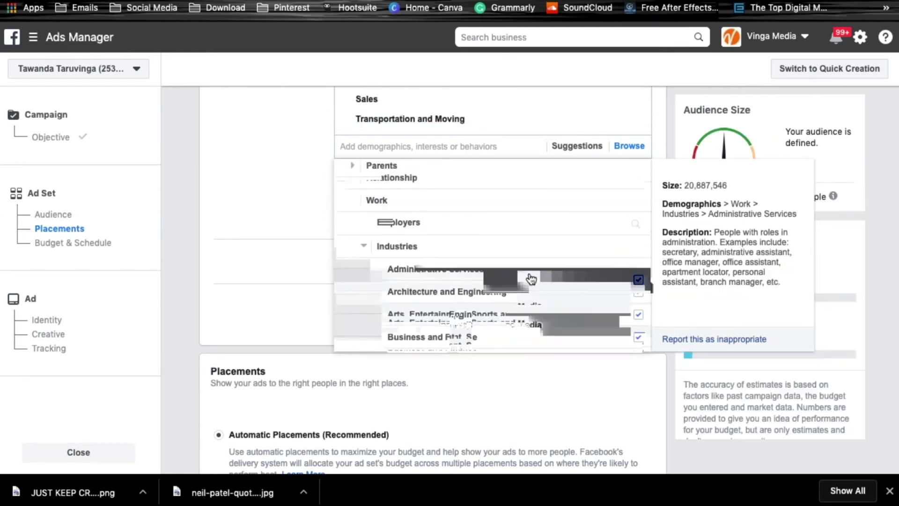
pyautogui.scroll(2, 530, 276)
pyautogui.scroll(-1, 398, 312)
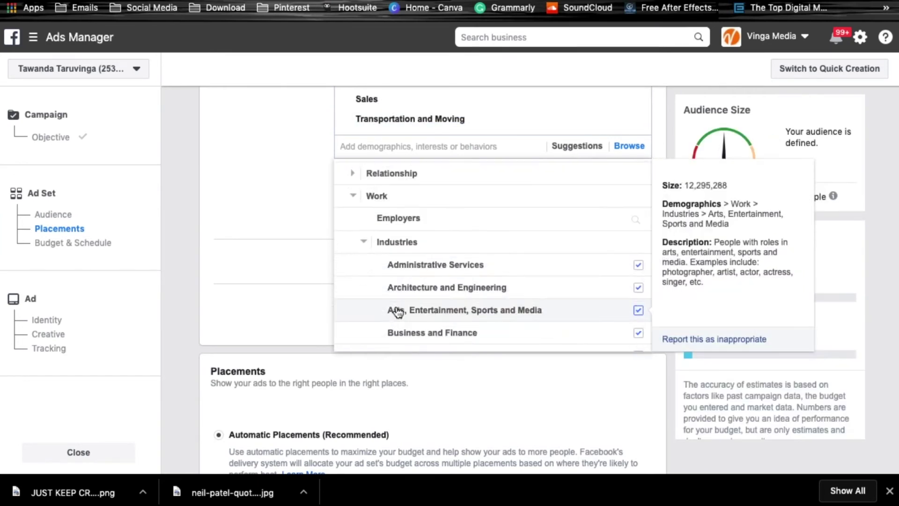
pyautogui.click(367, 247)
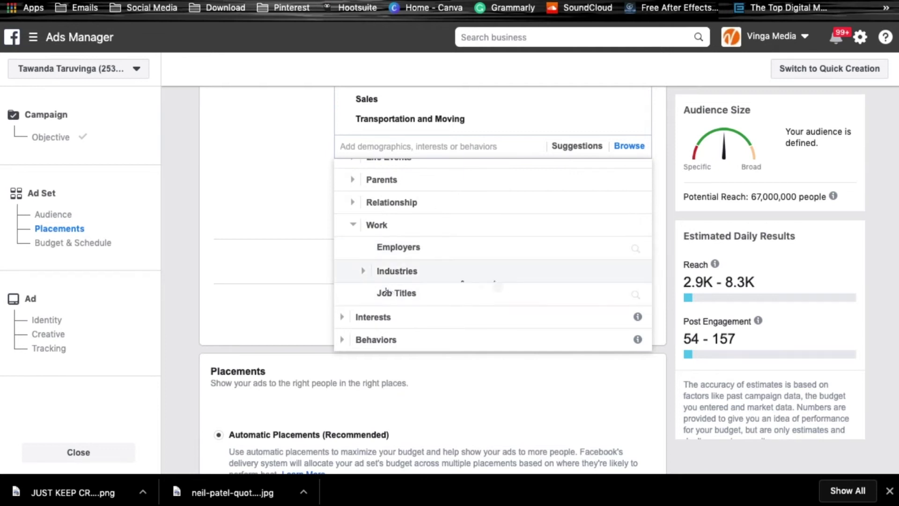
pyautogui.click(352, 226)
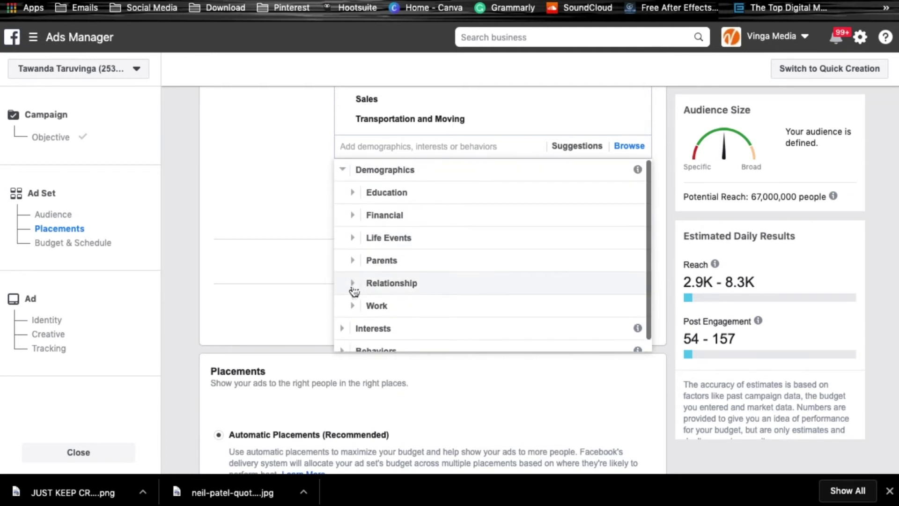
pyautogui.scroll(-1, 347, 159)
pyautogui.click(345, 156)
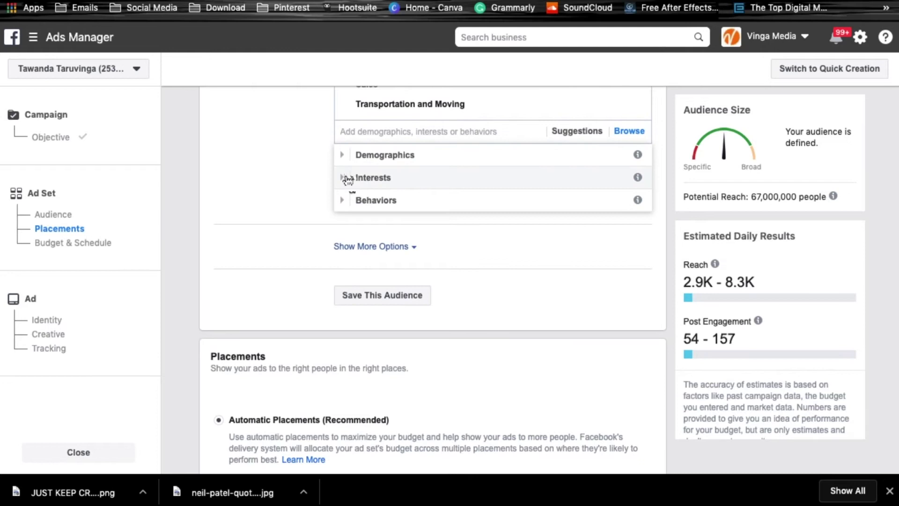
# Add Advertising from the Business and industry interests to the detailed targeting and collapse that interest group
pyautogui.click(345, 177)
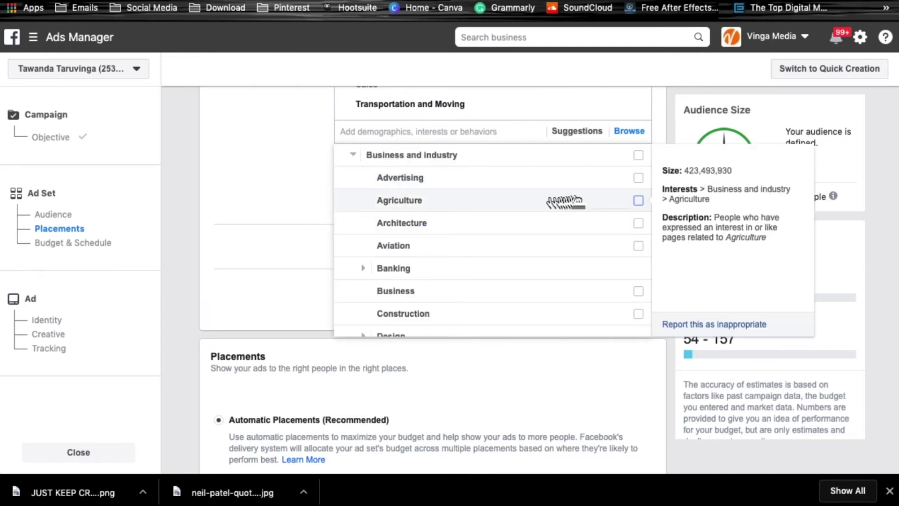
pyautogui.click(638, 178)
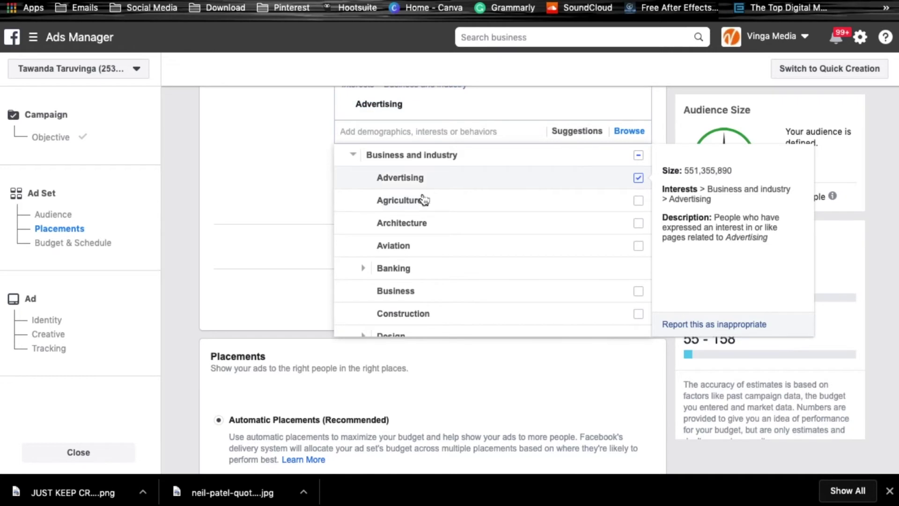
pyautogui.click(361, 157)
# Examine the Entertainment interests, including the Games and Live events options, and collapse the Entertainment group
pyautogui.click(354, 198)
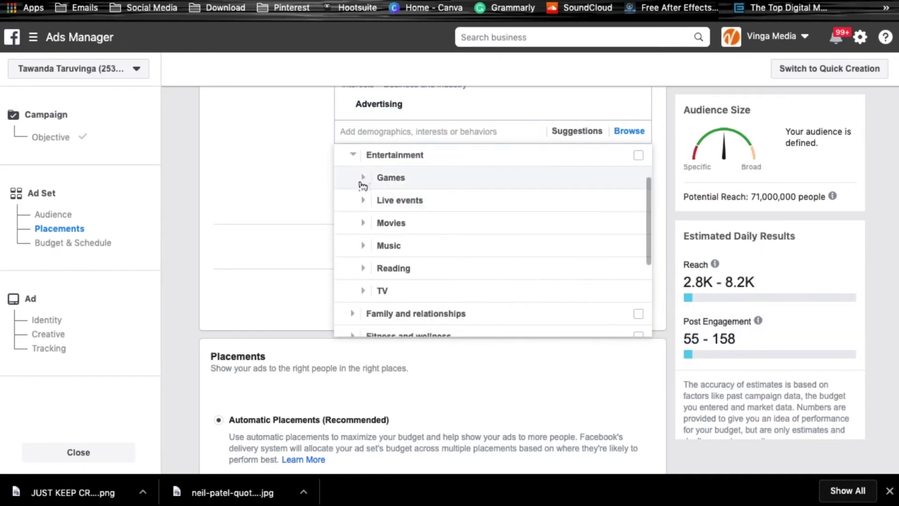
pyautogui.click(362, 181)
pyautogui.scroll(-4, 427, 283)
pyautogui.scroll(-4, 428, 284)
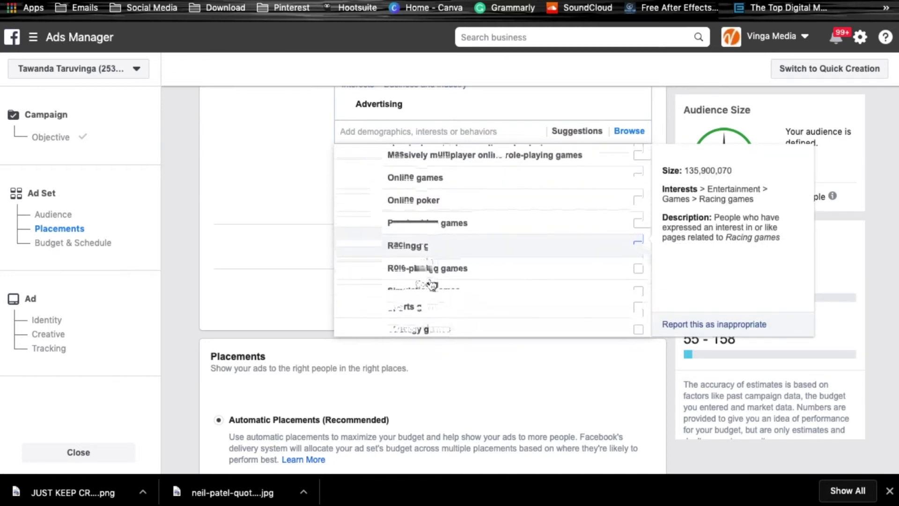
pyautogui.scroll(10, 427, 285)
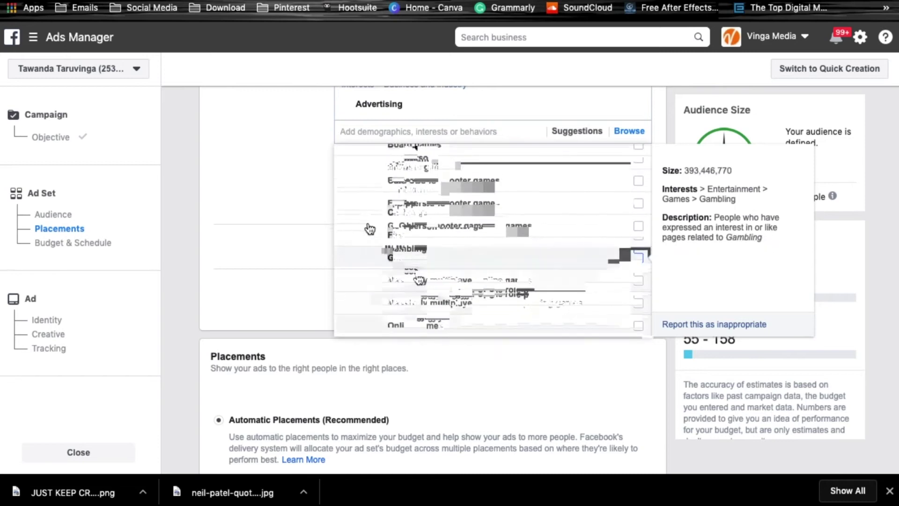
pyautogui.click(365, 180)
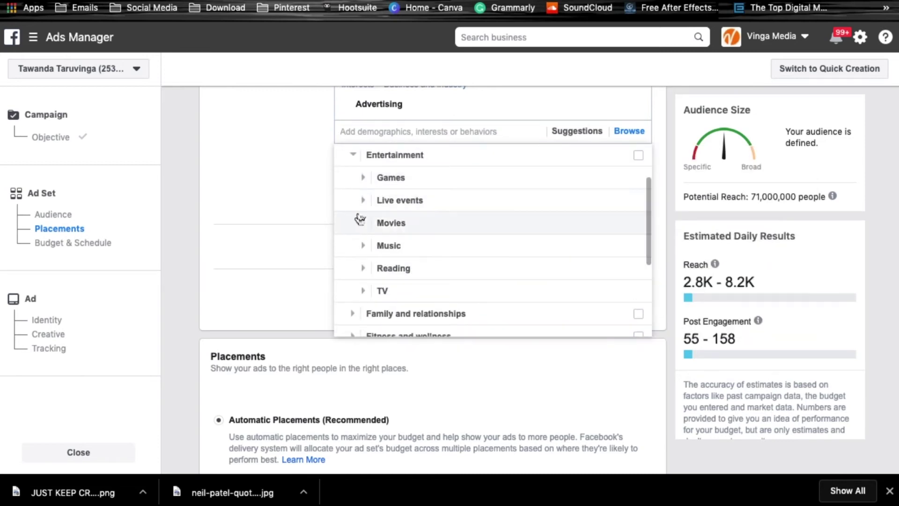
pyautogui.click(364, 200)
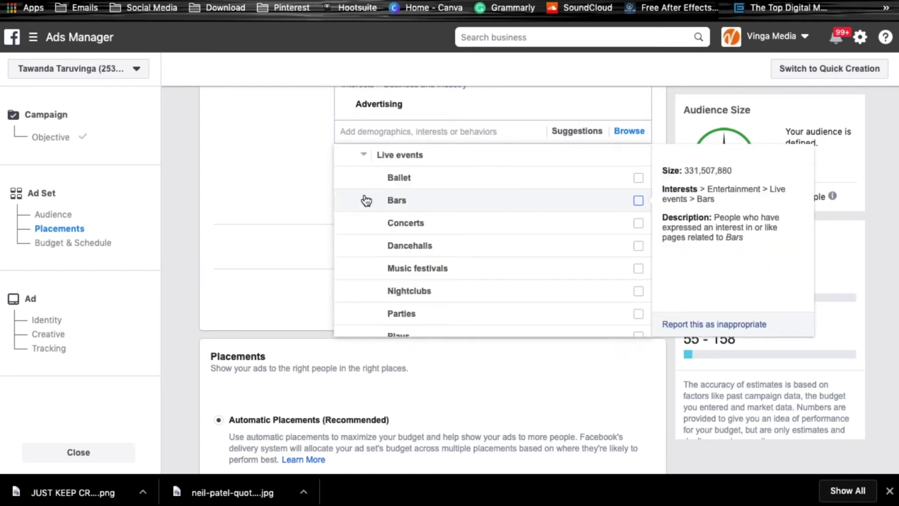
pyautogui.click(364, 156)
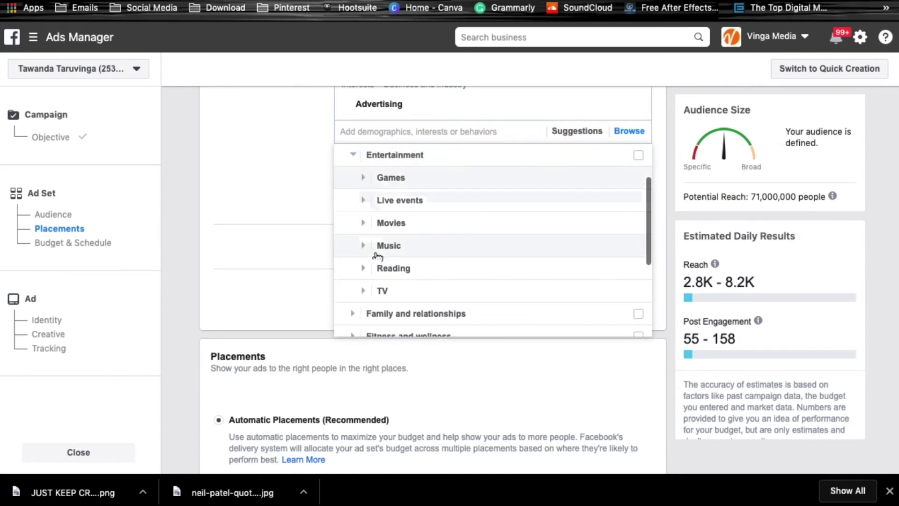
pyautogui.scroll(-3, 361, 251)
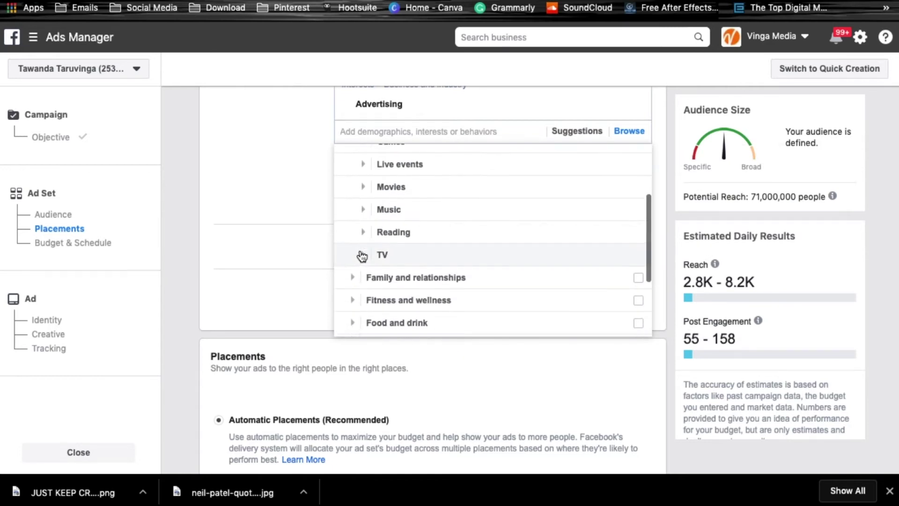
pyautogui.scroll(3, 362, 256)
pyautogui.click(353, 188)
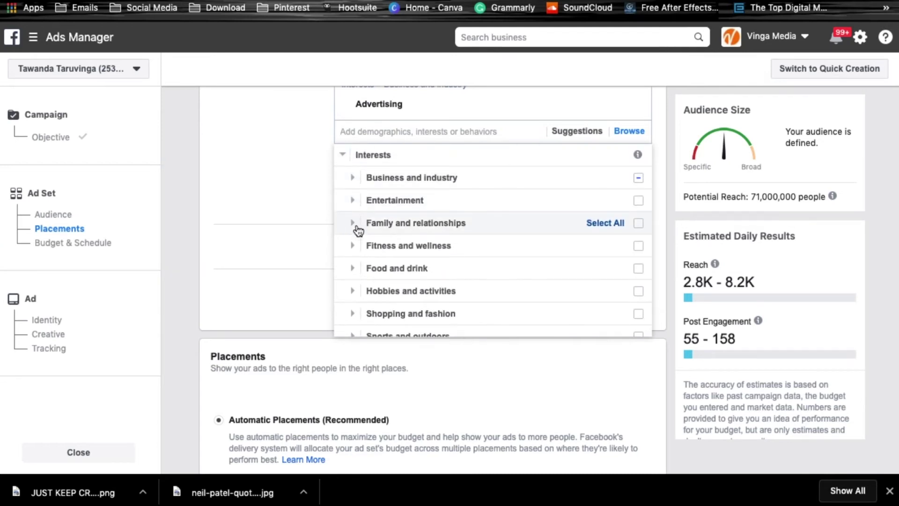
# Examine the Food and drink interests and the remaining interest groups, collapse Interests, and review the selected targeting entries
pyautogui.scroll(-2, 358, 230)
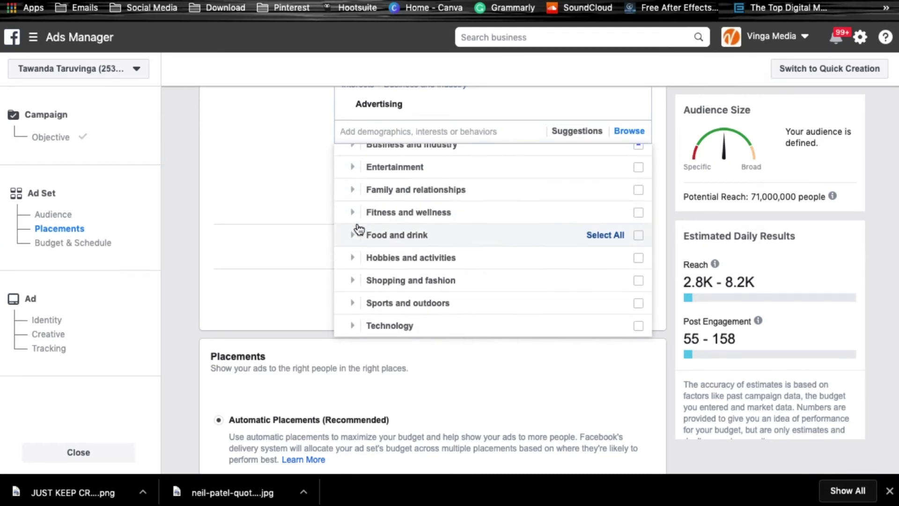
pyautogui.click(359, 229)
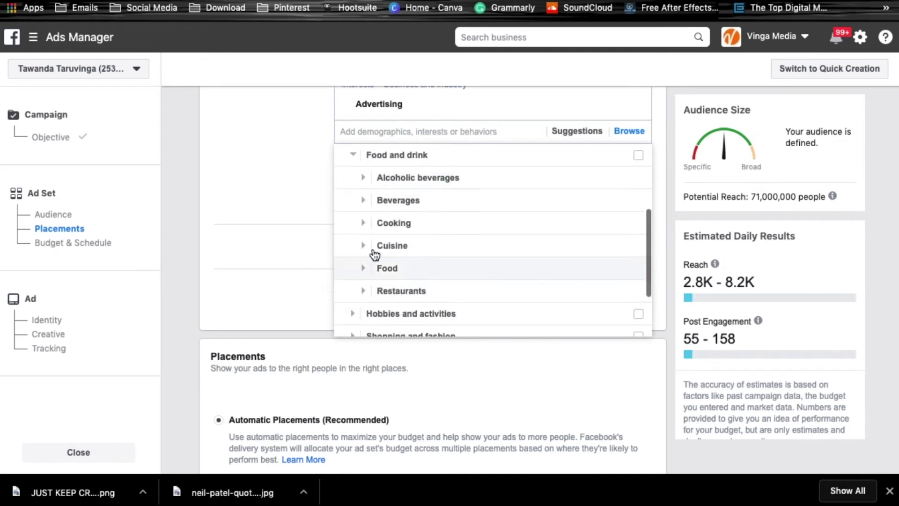
pyautogui.click(358, 162)
pyautogui.scroll(-2, 387, 295)
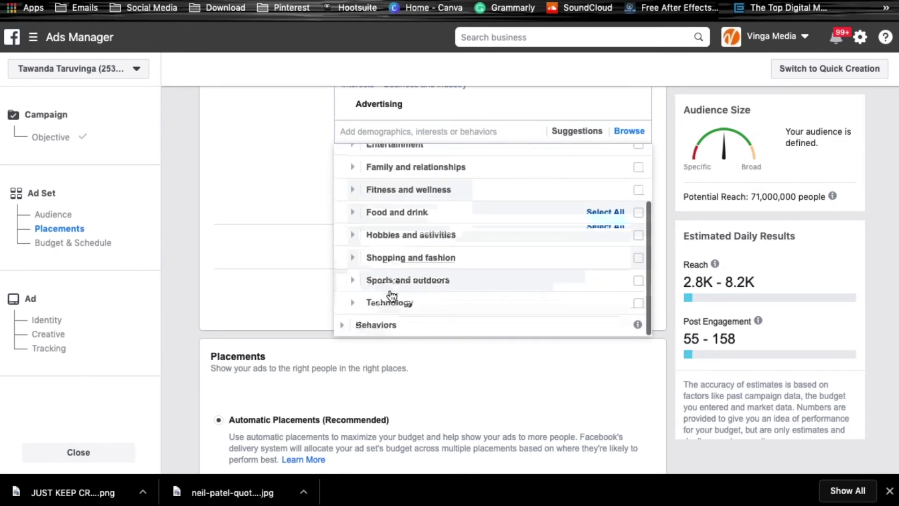
pyautogui.scroll(3, 391, 295)
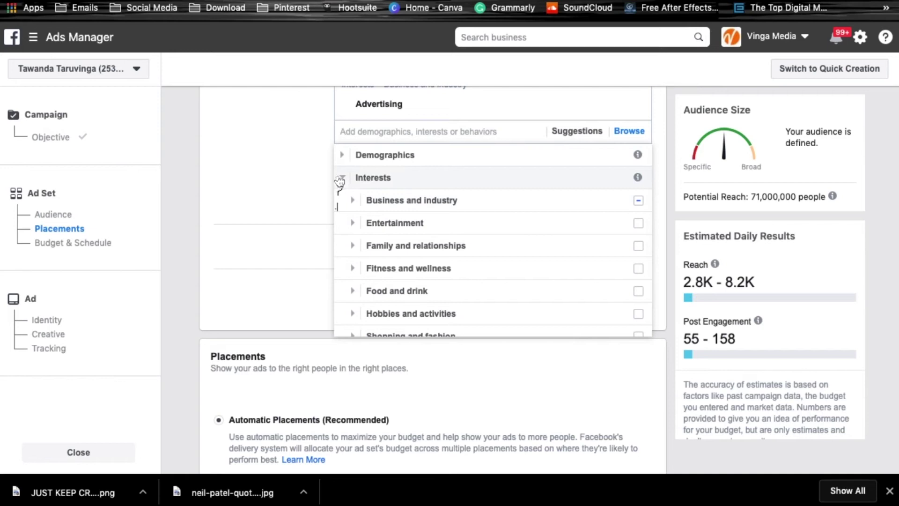
pyautogui.click(340, 178)
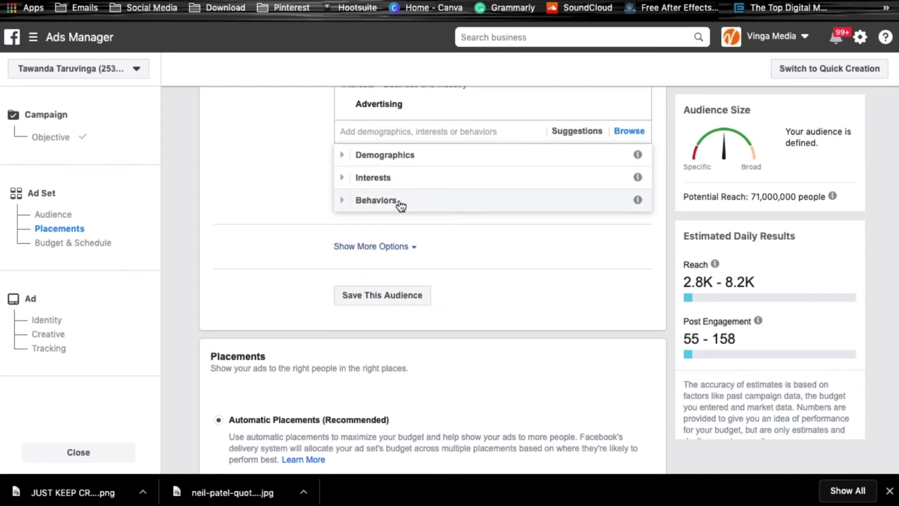
pyautogui.scroll(3, 399, 201)
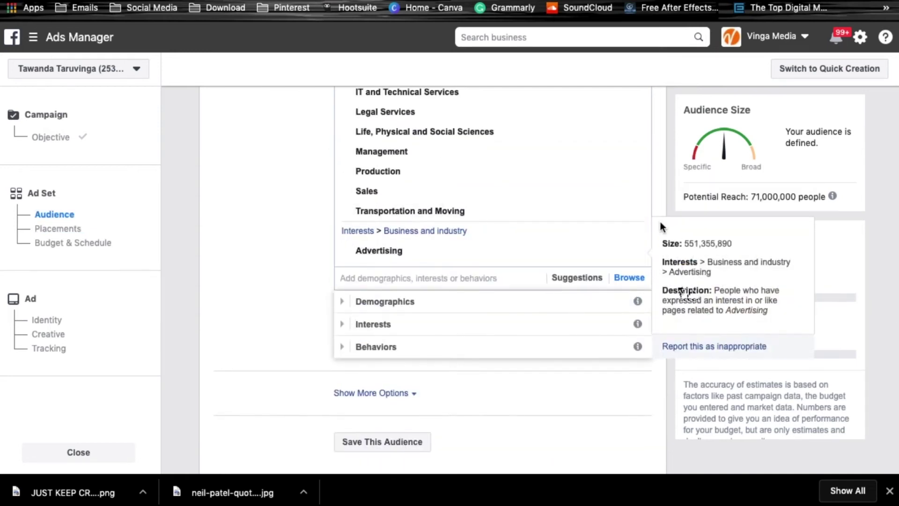